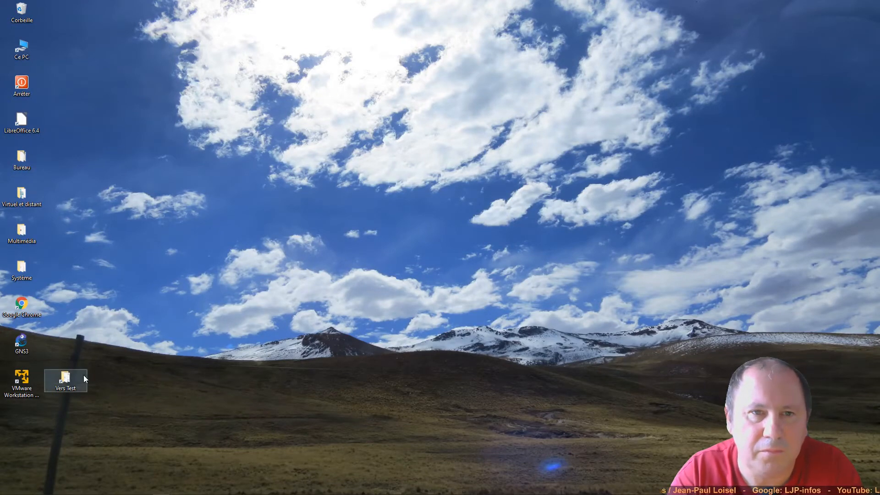
- Launch VMware Workstation 15 Player and review the hard disk settings of the test virtual machine
click(28, 383)
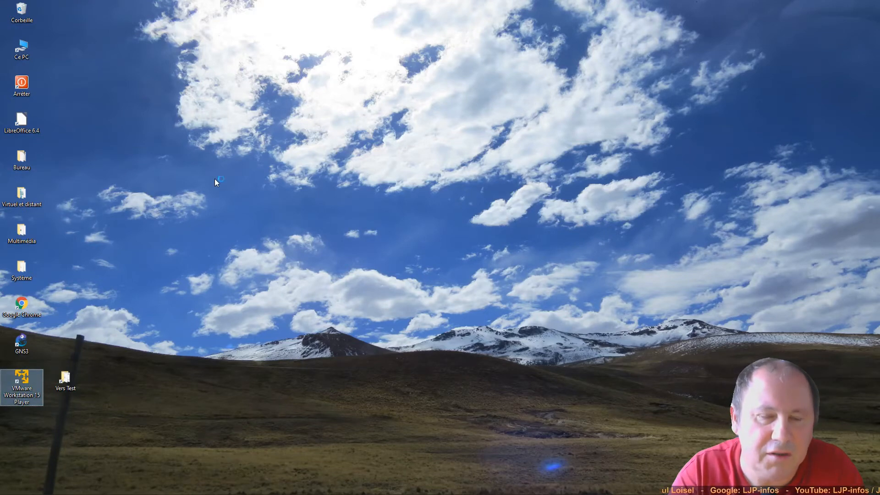
click(138, 155)
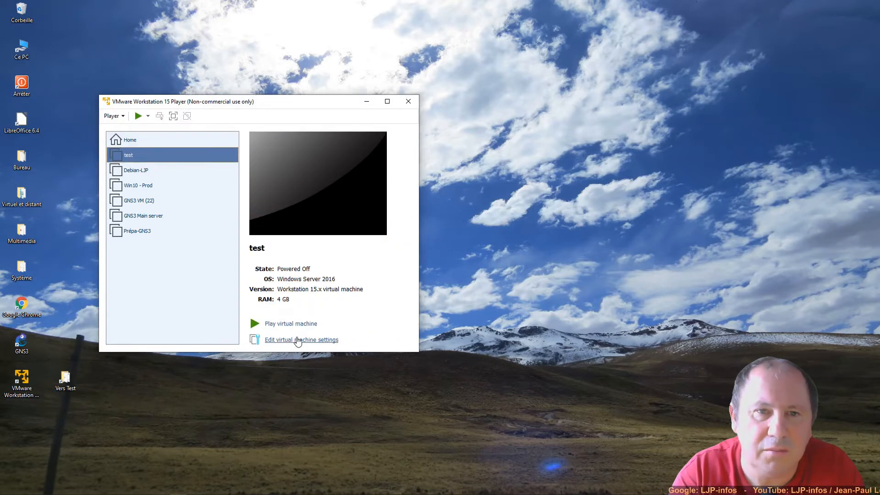
click(296, 340)
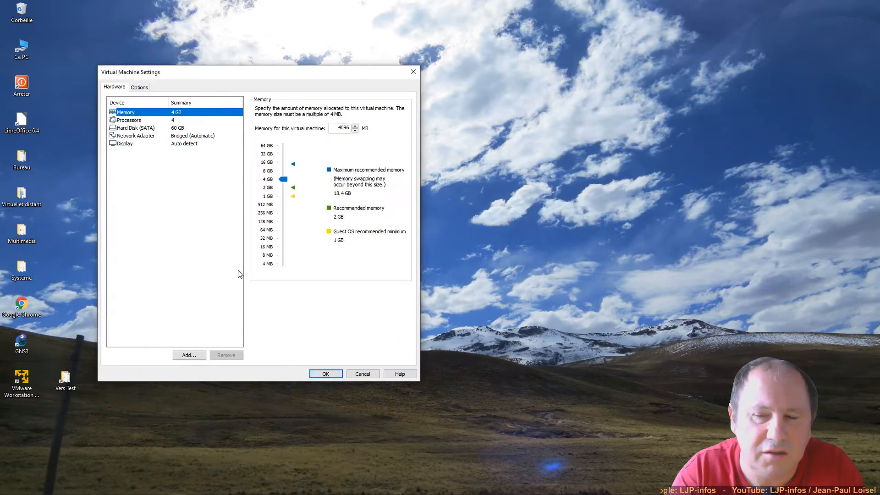
click(136, 128)
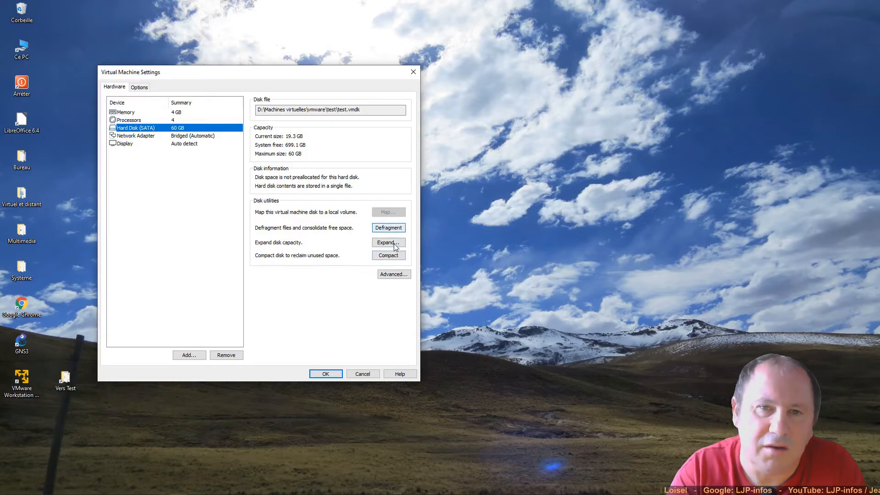
click(326, 375)
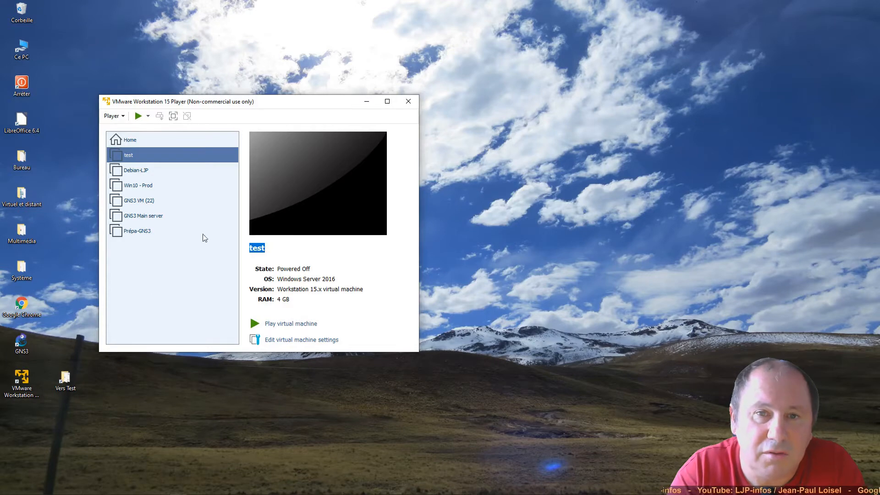
- Check the size of test.vmdk in the virtual machine's folder on the host, and close the folder
double_click(66, 378)
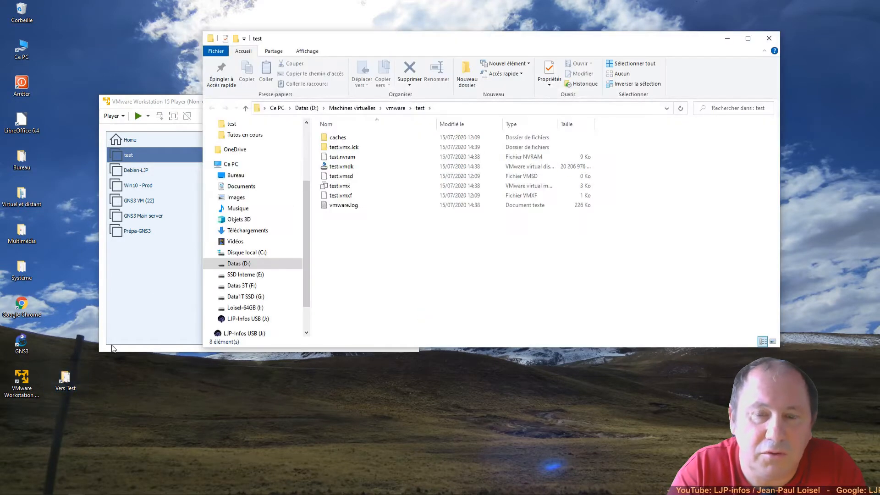
click(343, 167)
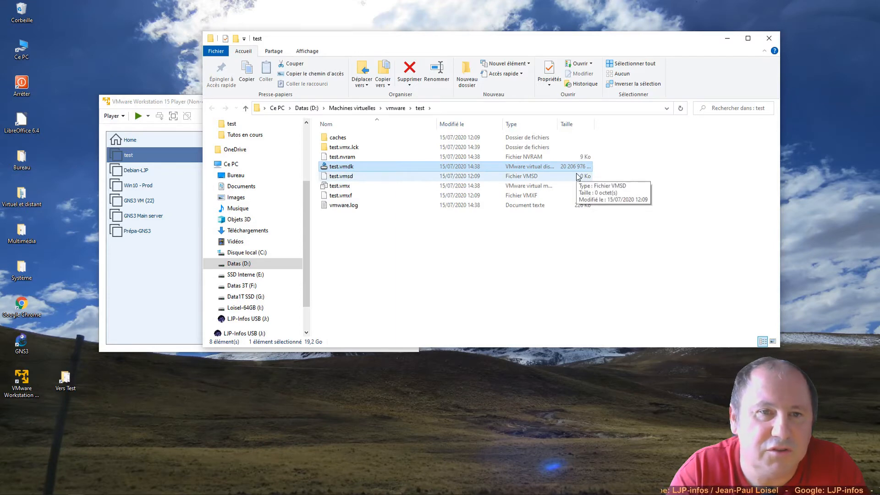
click(769, 39)
- Power on the test virtual machine and move its window higher on the host desktop
click(137, 116)
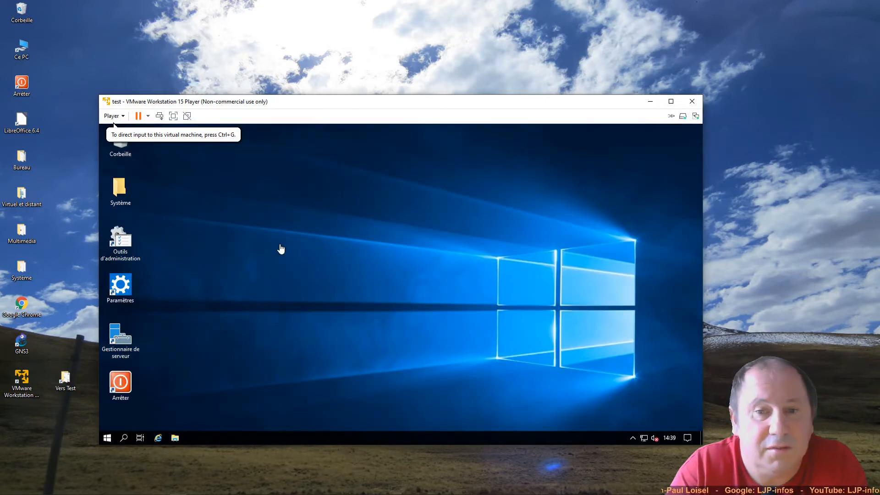
drag(269, 104, 282, 55)
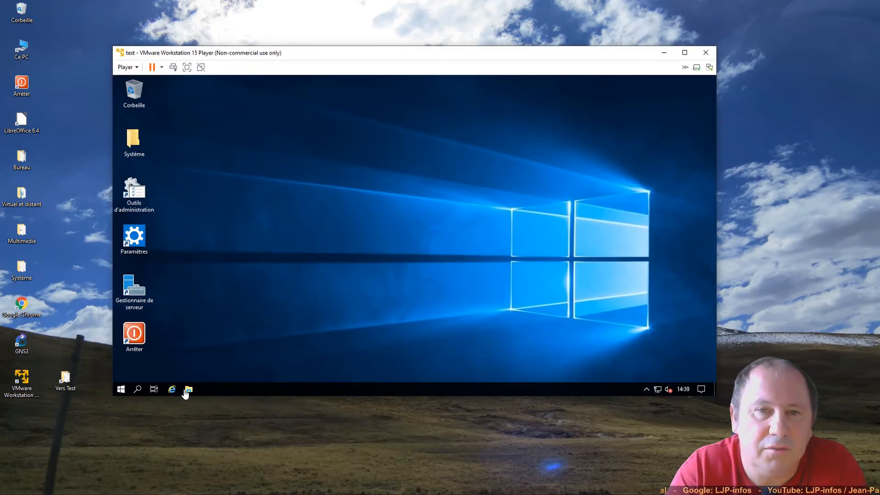
click(138, 396)
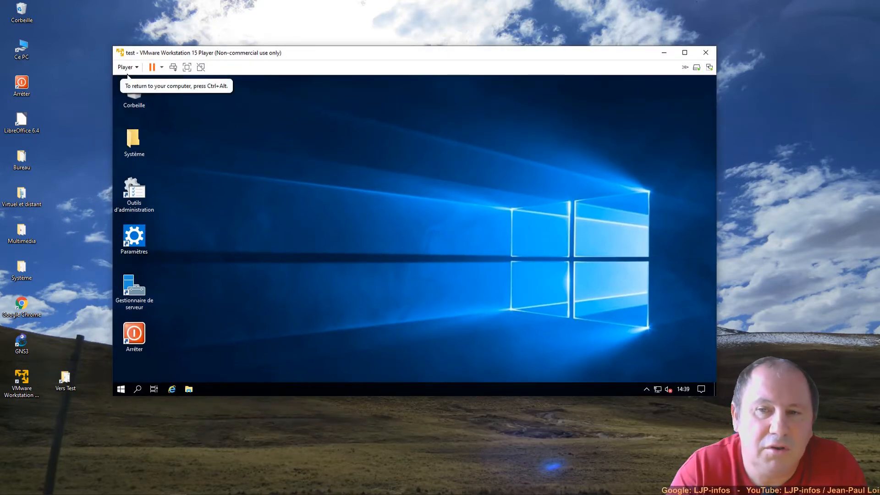
click(139, 389)
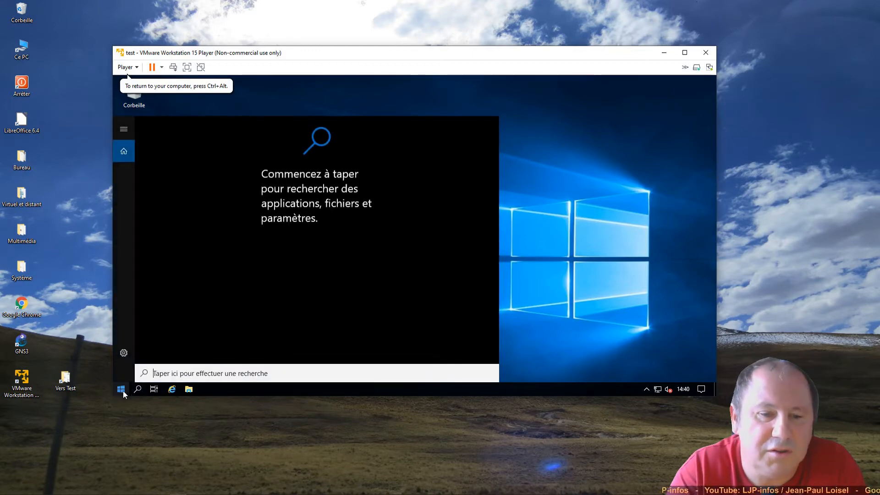
click(121, 391)
right_click(121, 391)
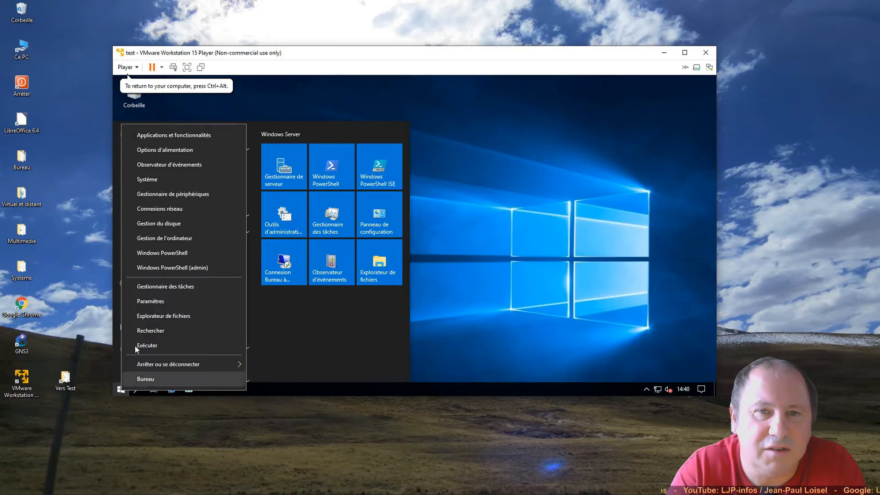
click(272, 388)
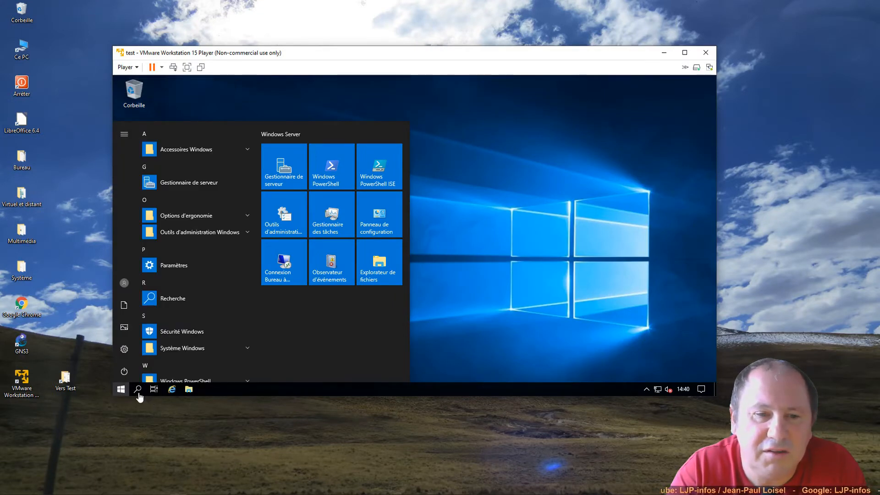
- Search for cmd in the guest system and run the command prompt as administrator, with its window clear of the desktop icons
click(138, 391)
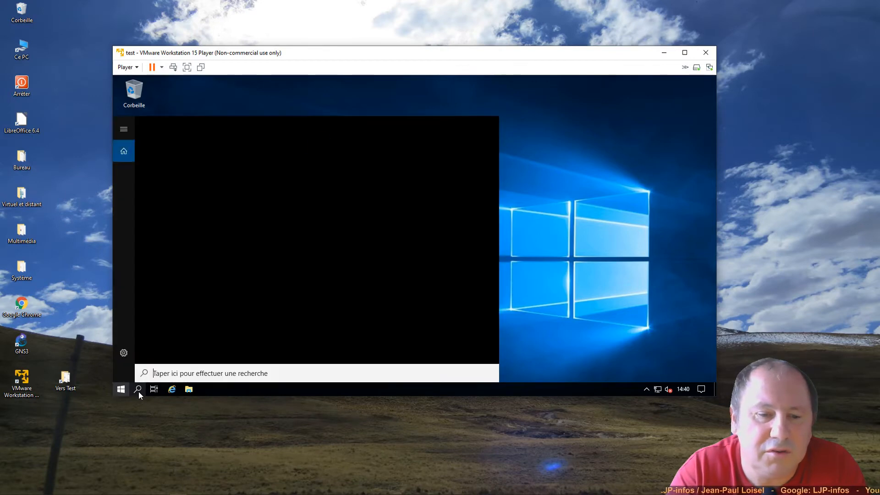
text(cmd)
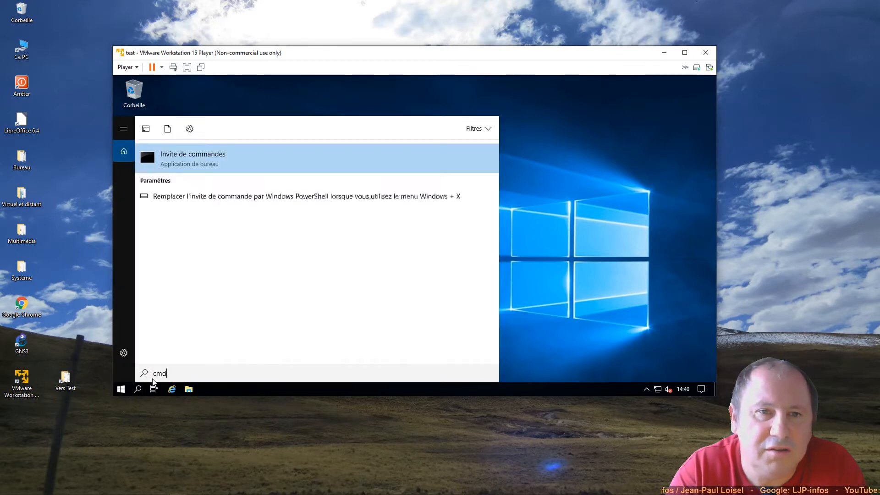
right_click(192, 168)
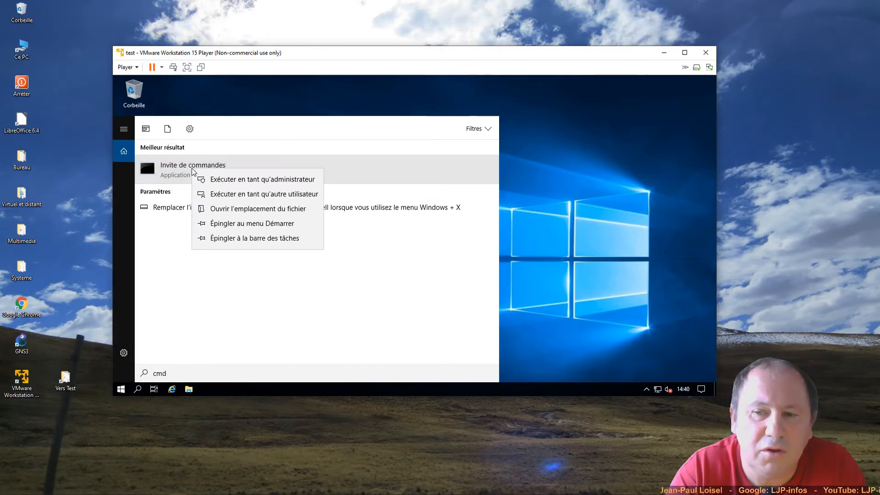
click(244, 182)
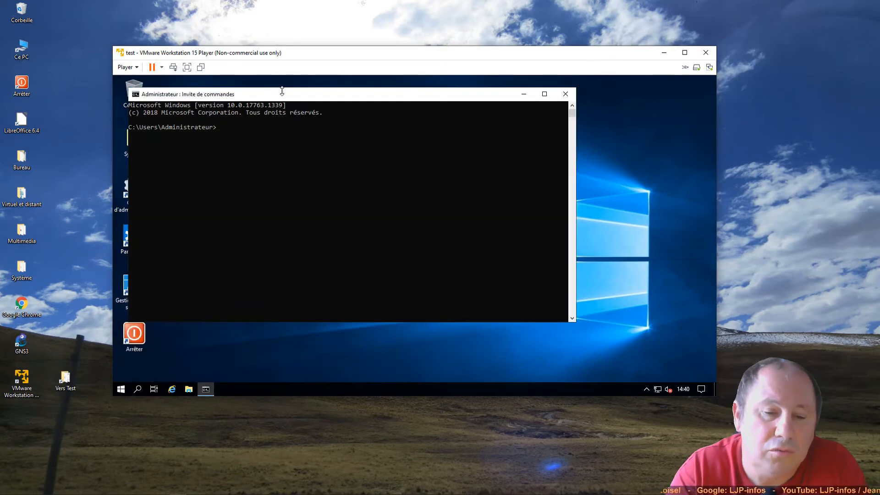
drag(351, 112, 351, 112)
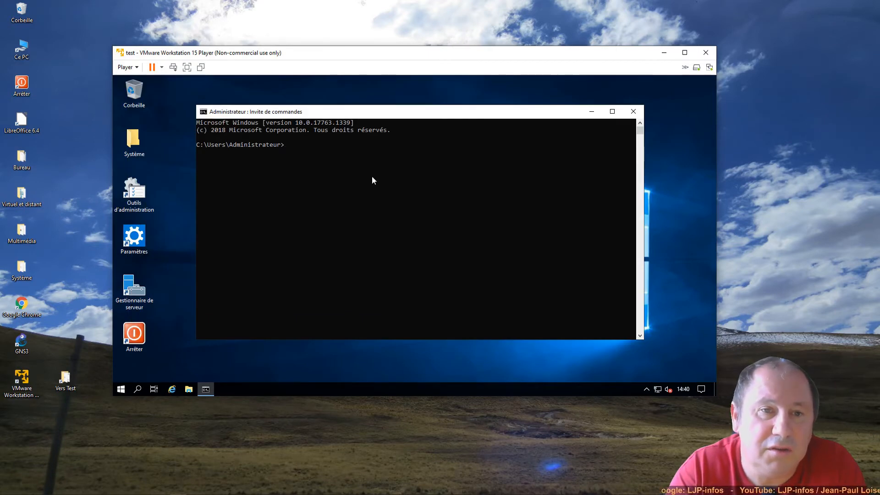
- Change the command prompt's directory to "c:\Program Files\VMware\VMware Tools"
text(cd )
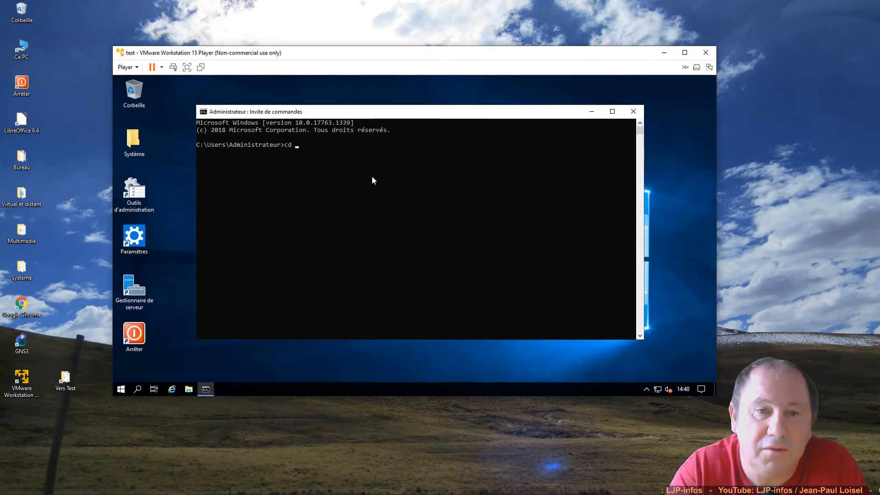
text(c:\)
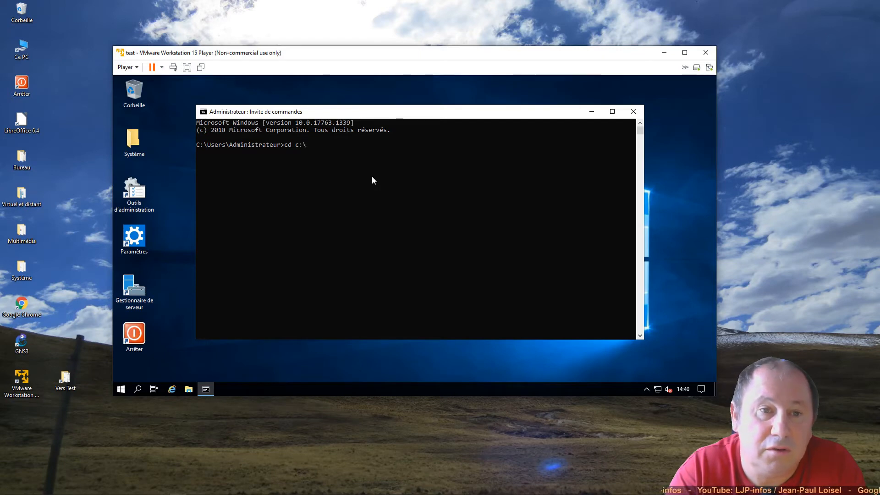
text(prog)
key(Tab)
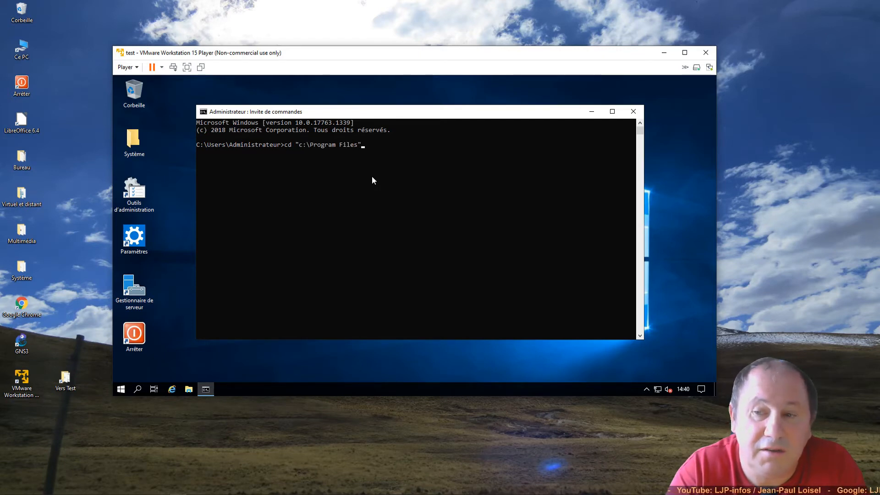
key(BackSpace)
text(\)
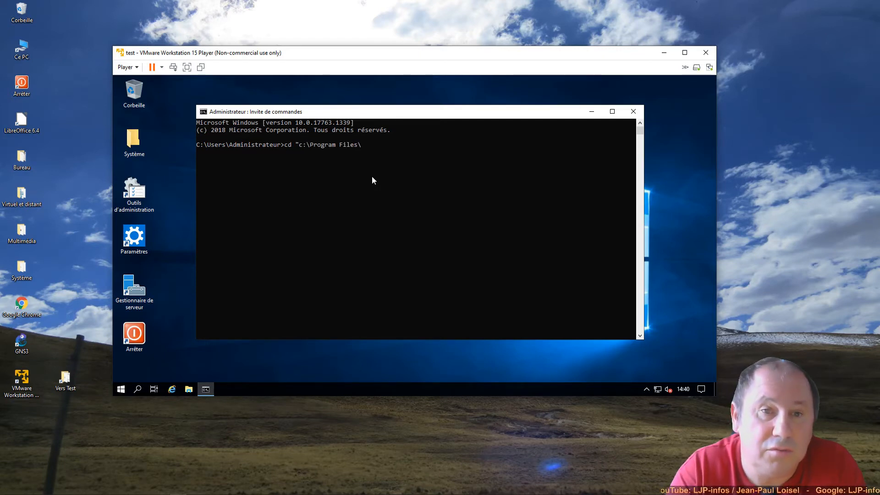
text(vmw)
key(Tab)
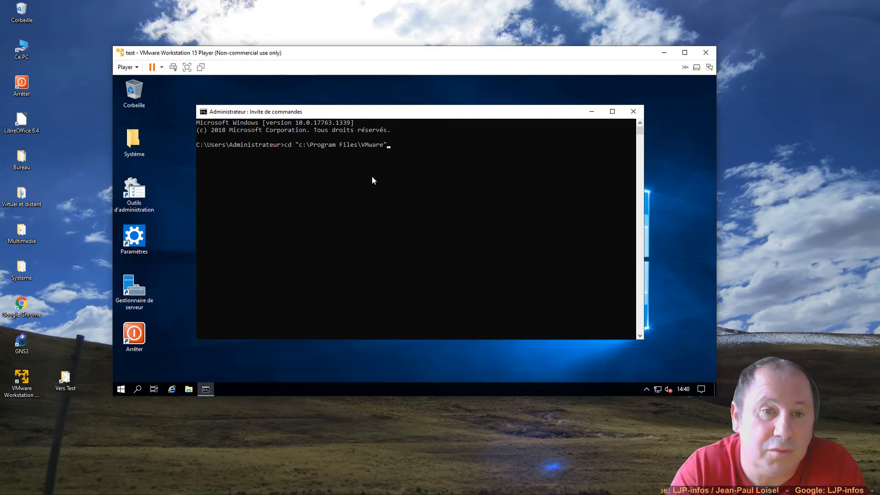
text(\)
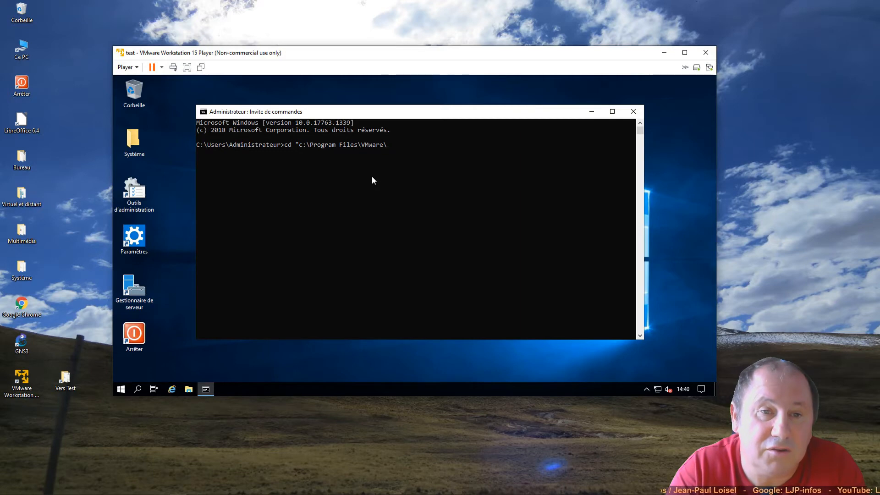
text(v)
key(Tab)
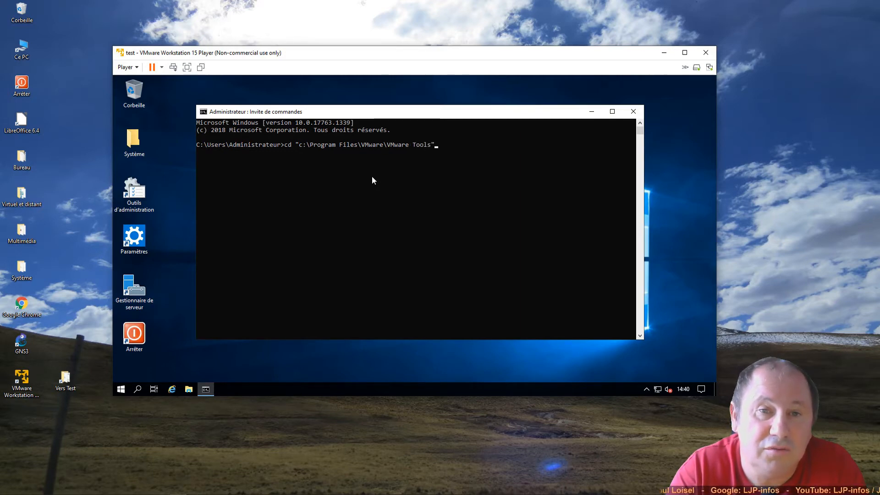
key(Return)
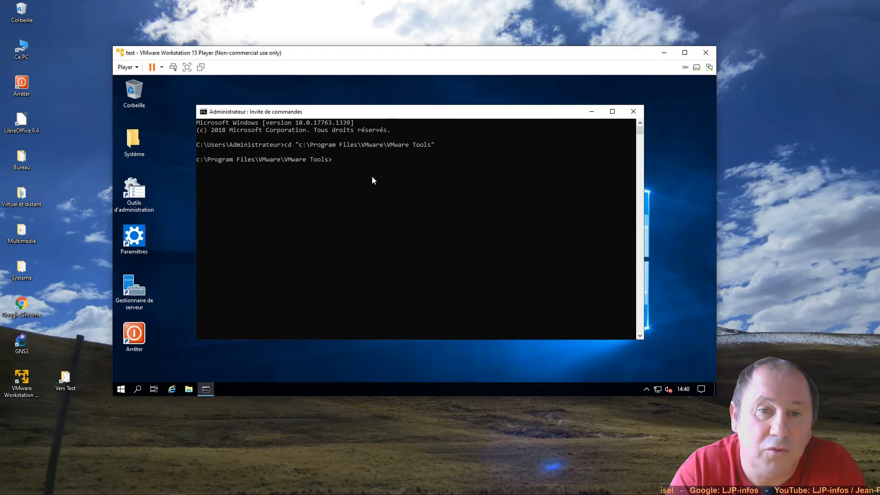
- List the VMware Tools folder's contents and copy the file name VMwareToolboxCmd.exe onto the command line
text(dir)
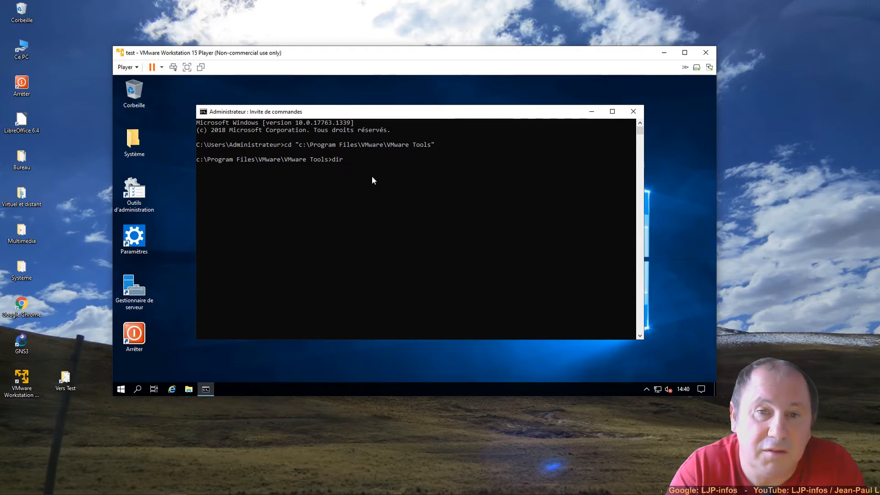
key(Return)
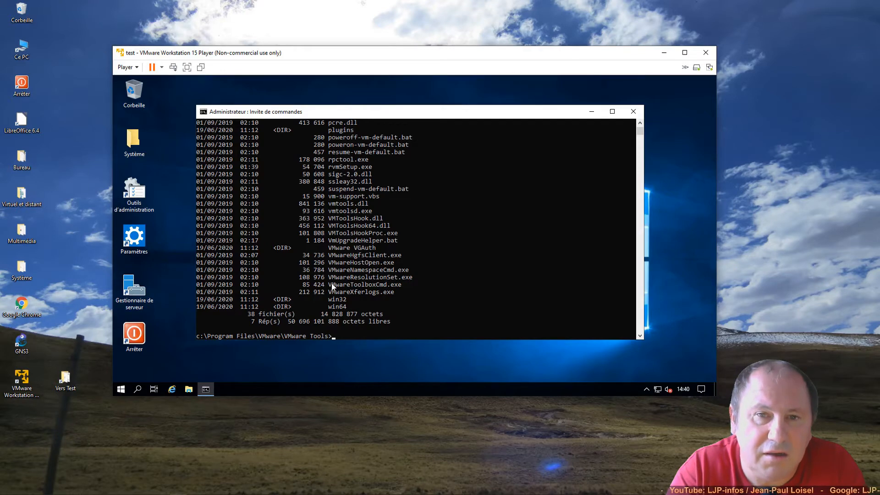
drag(328, 287, 400, 286)
key(cmd+c)
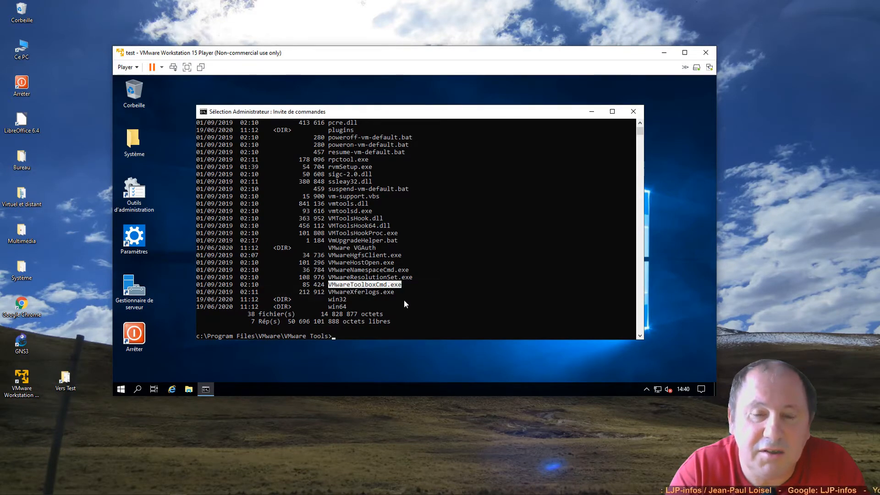
right_click(378, 316)
right_click(379, 316)
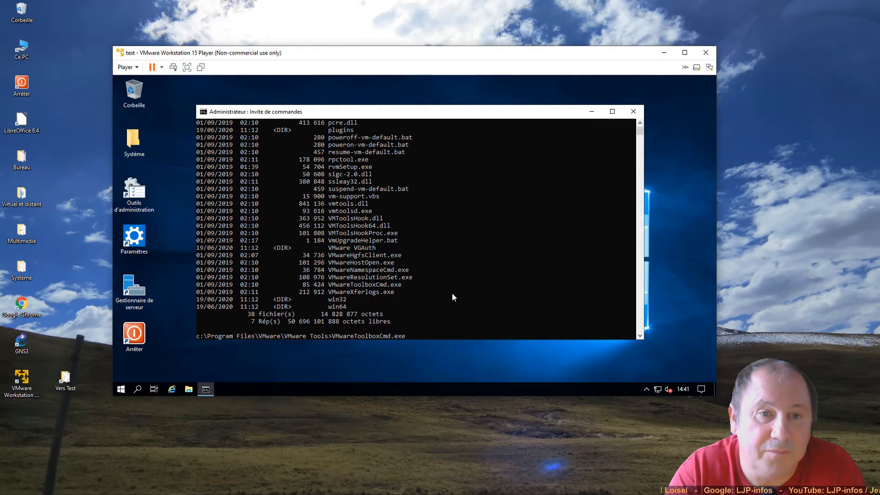
- Complete the VMwareToolboxCmd.exe command with "disk shrink c:\" and run it to shrink the guest's C: disk
text(disk)
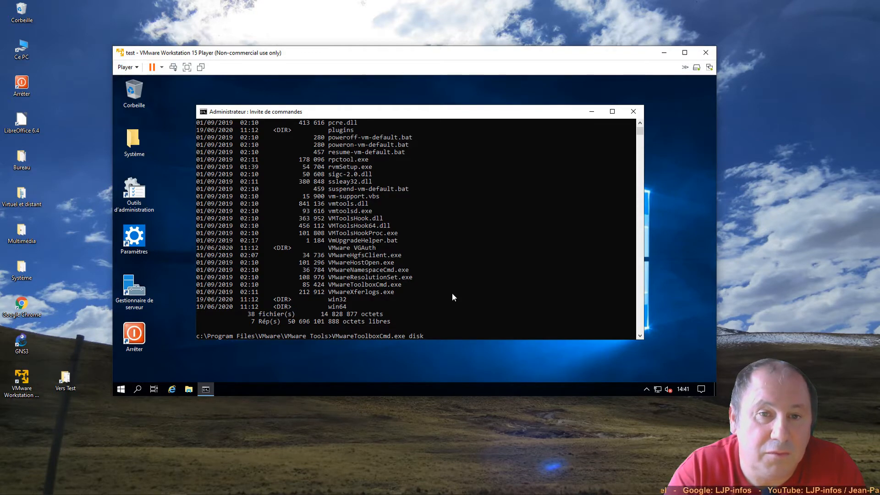
text( shri)
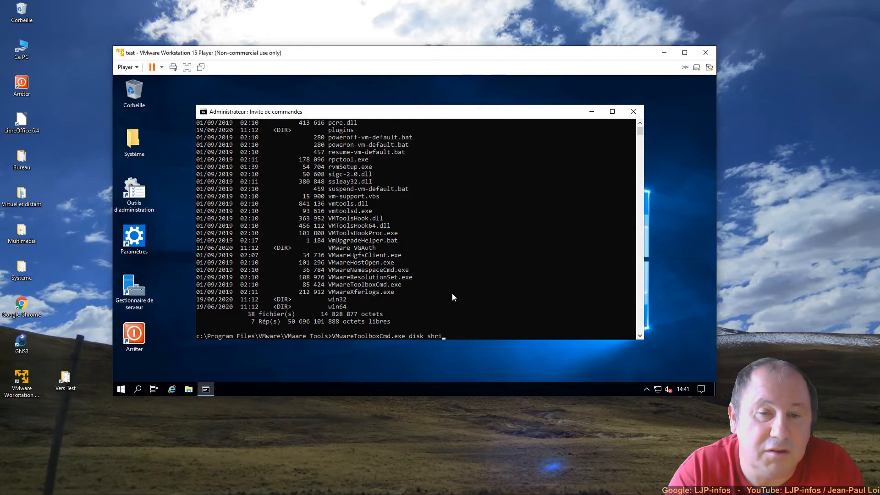
text(nk )
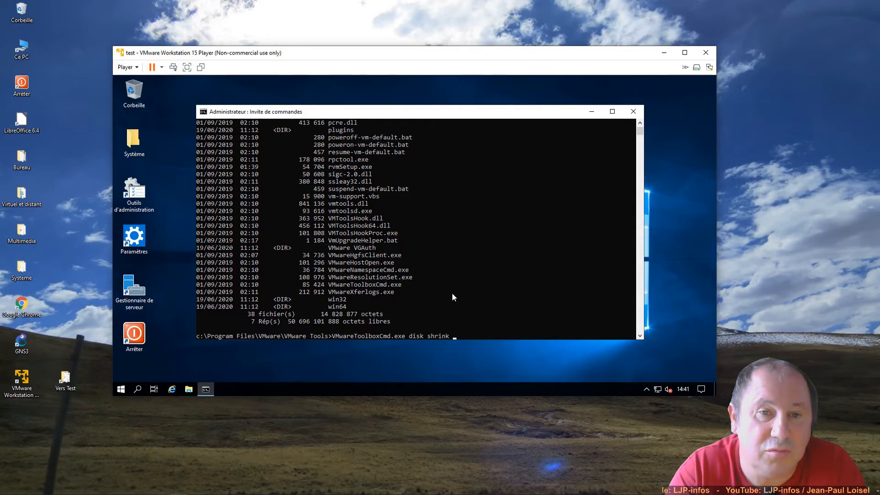
text(c:\)
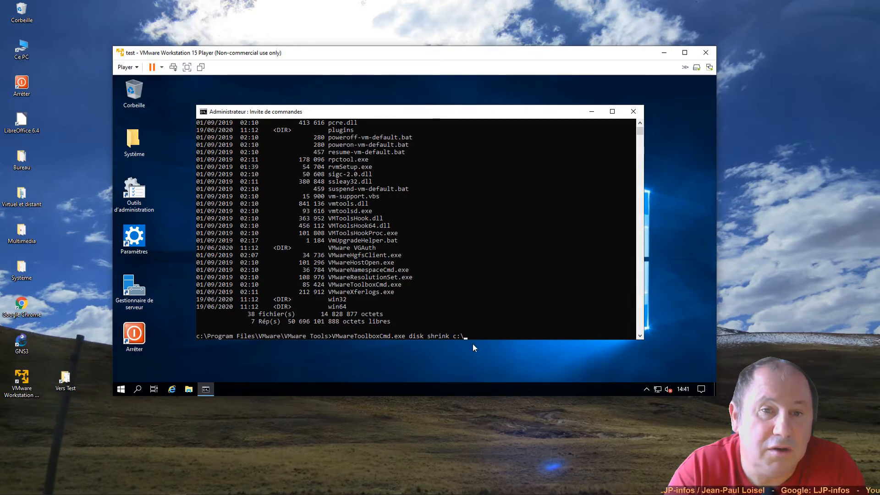
key(Return)
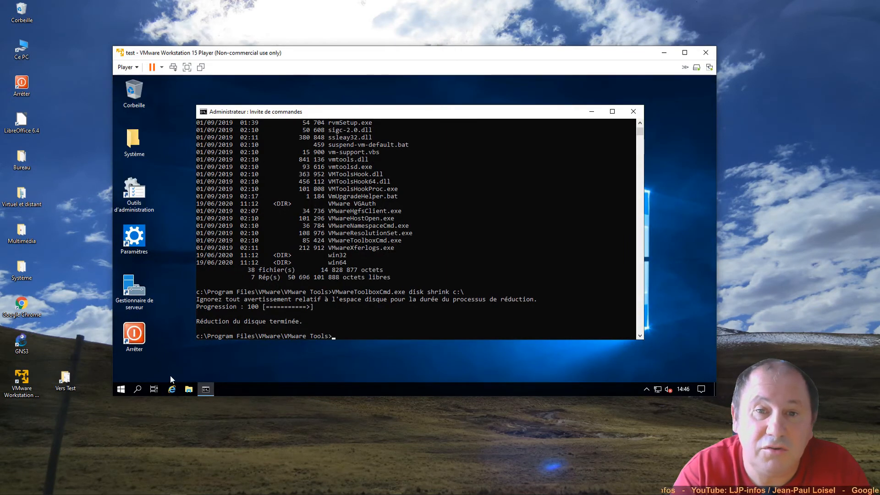
- Check the size of test.vmdk again in the host folder after the shrink, and close the folder
click(68, 382)
double_click(67, 382)
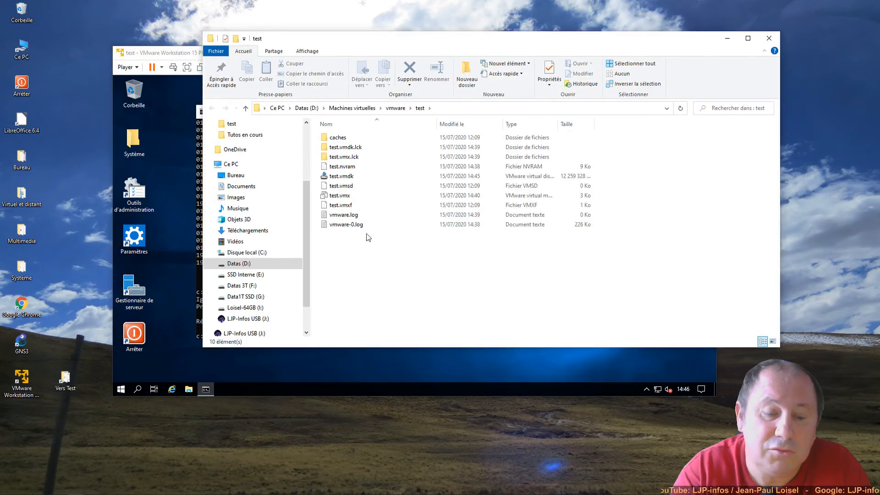
click(345, 179)
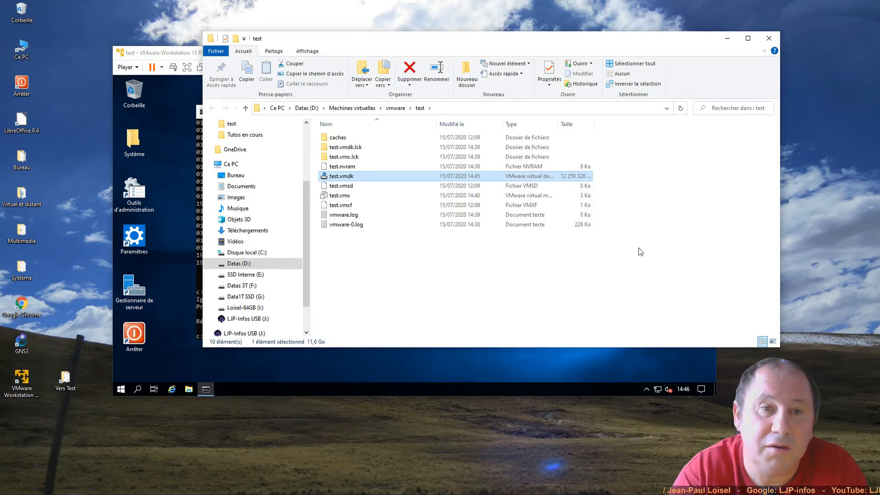
click(769, 39)
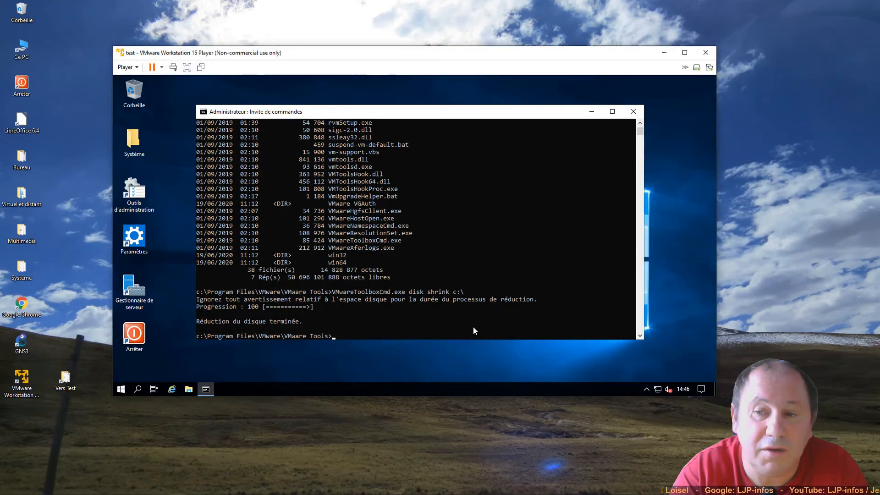
- Close the guest's command prompt and shut down the virtual machine with its Arrêter shortcut
click(633, 114)
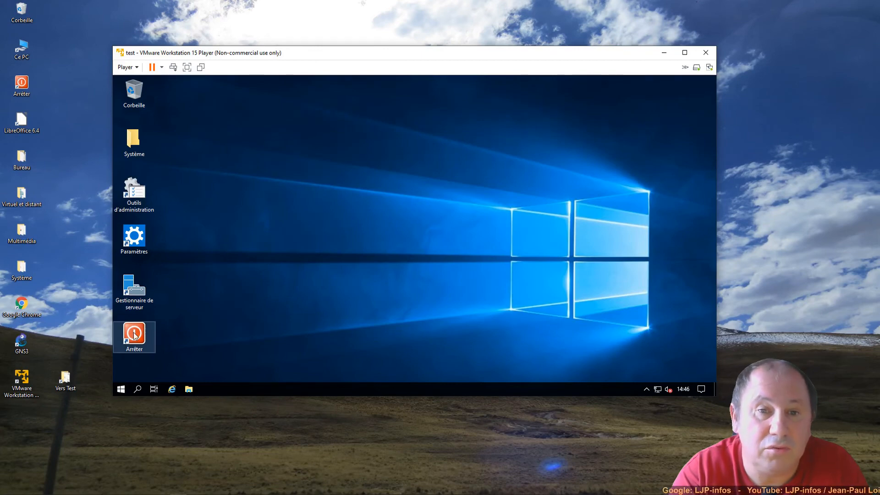
double_click(133, 336)
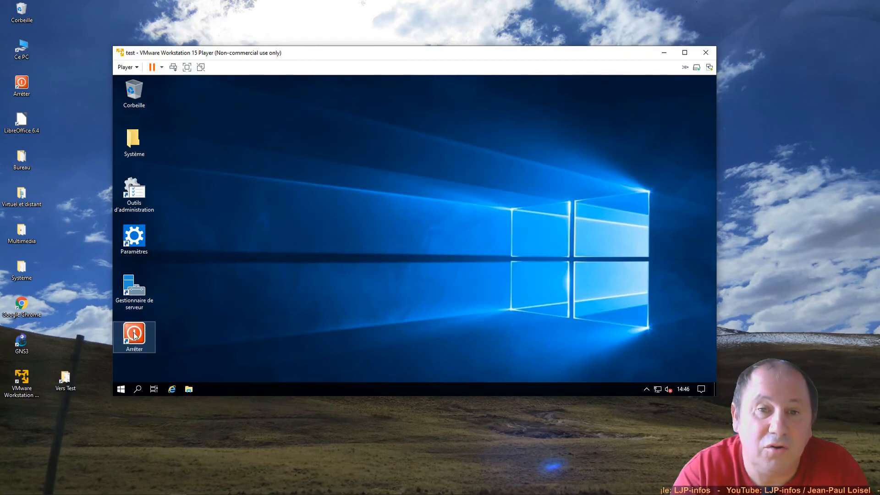